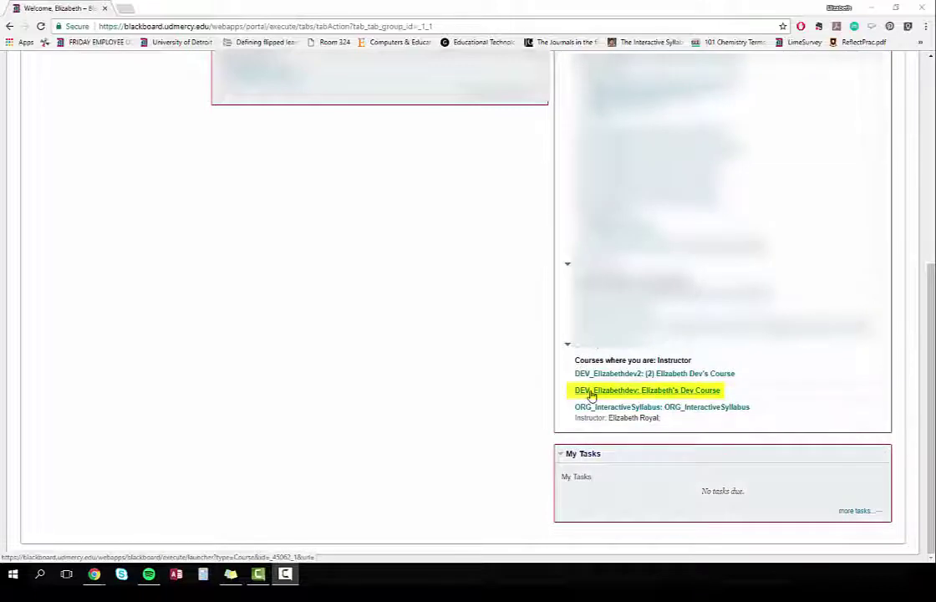
Open the original dev course and expand Packages and Utilities in its Control Panel
click(590, 393)
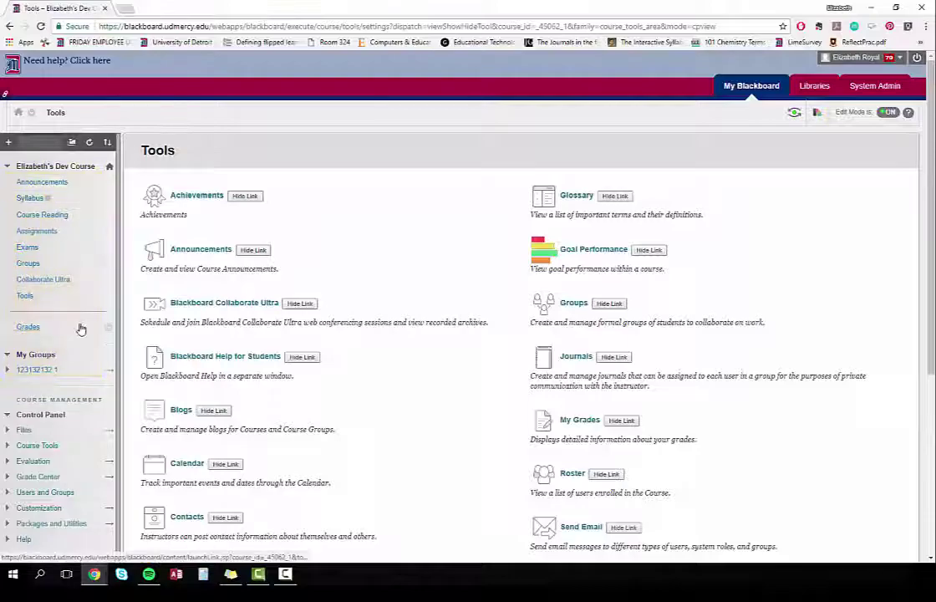
scroll(81, 328, down, 1)
scroll(80, 327, down, 3)
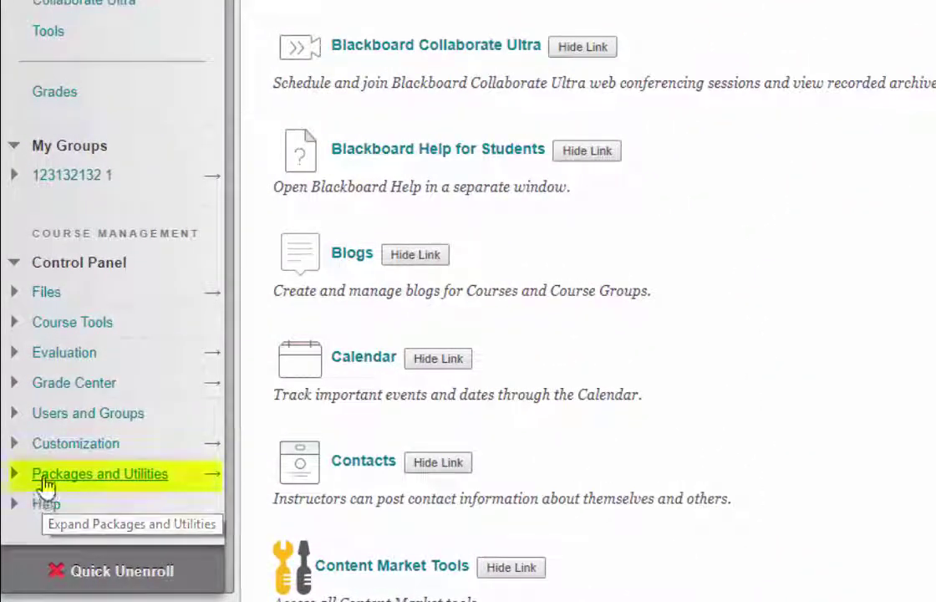
click(45, 483)
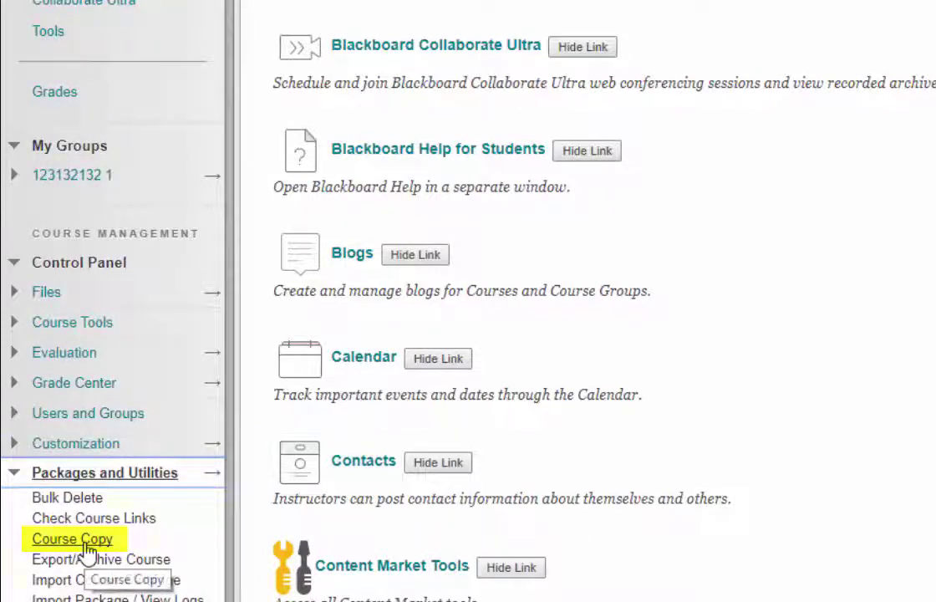
Start a Course Copy with copy type 'Copy Course Materials into an Existing Course'
click(86, 545)
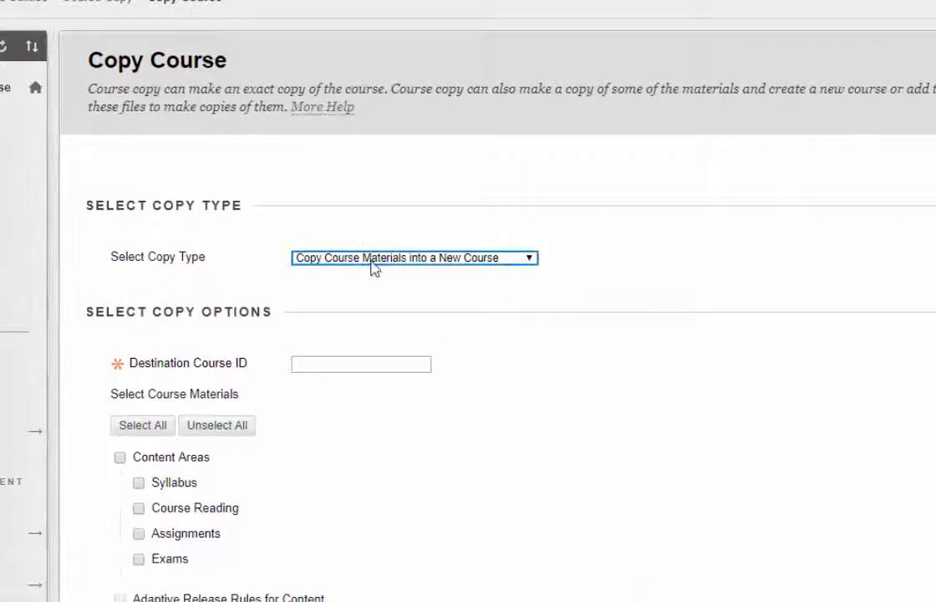
click(372, 260)
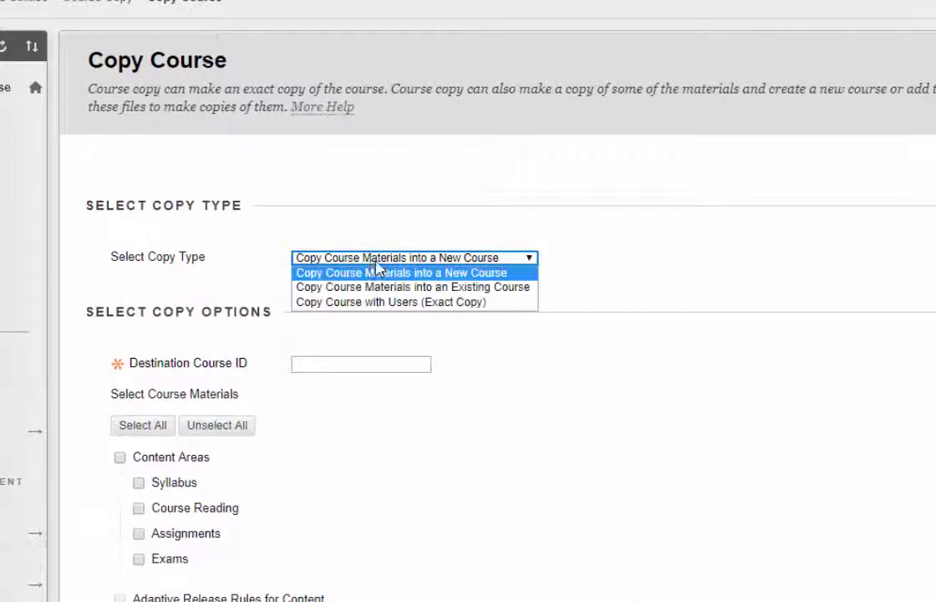
click(528, 287)
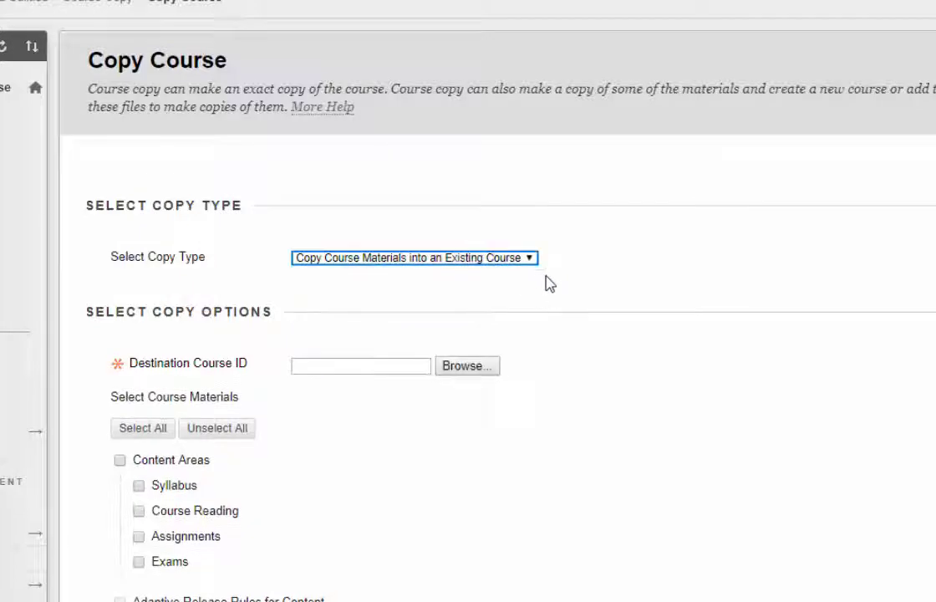
scroll(344, 339, down, 3)
scroll(349, 343, down, 1)
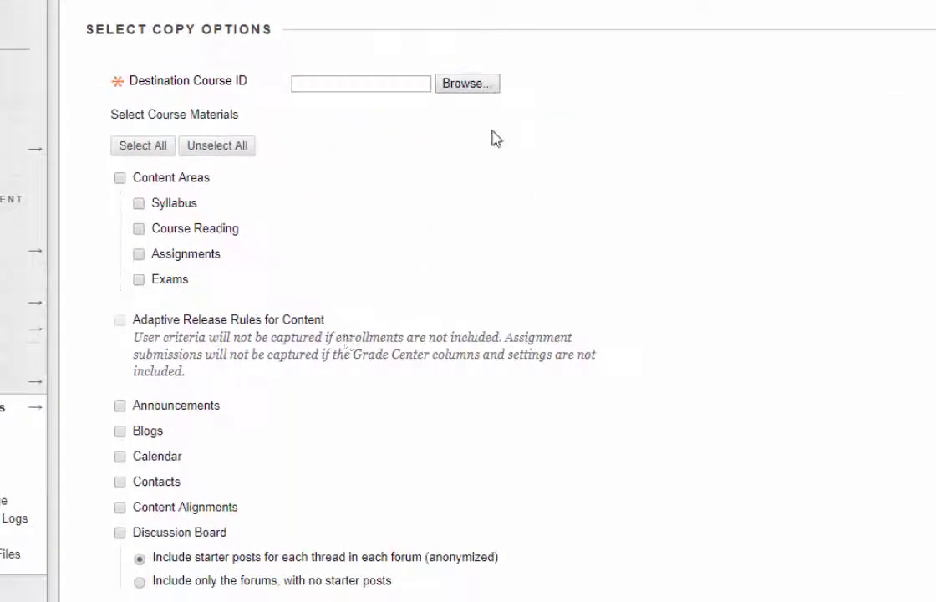
Browse the course list for the Destination Course ID and select the second, empty dev course
click(478, 87)
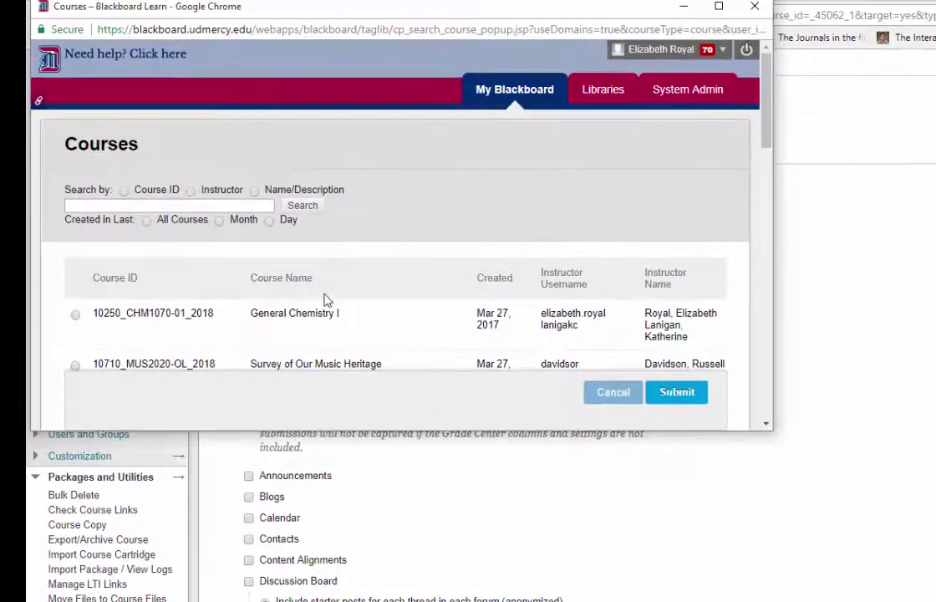
drag(766, 83, 761, 299)
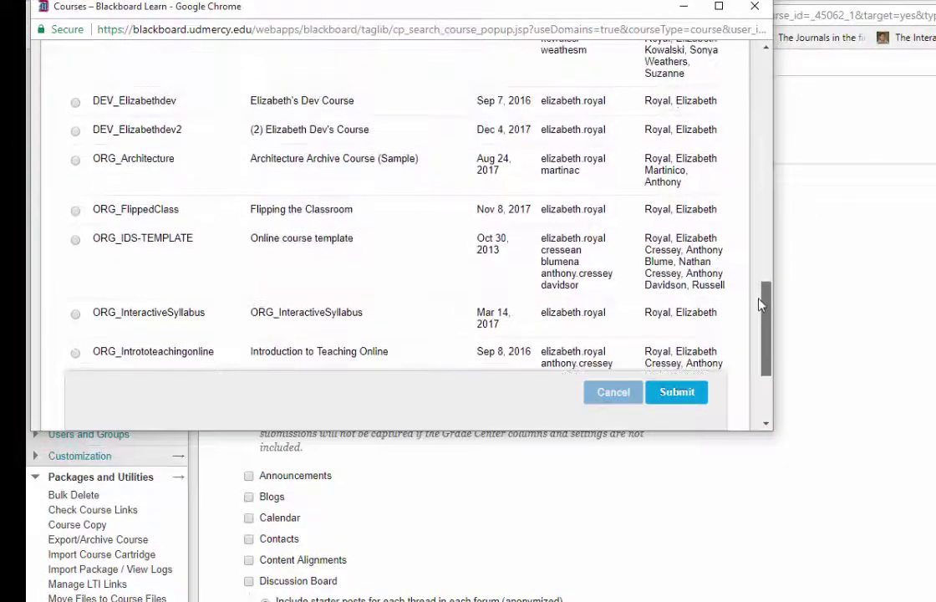
click(76, 132)
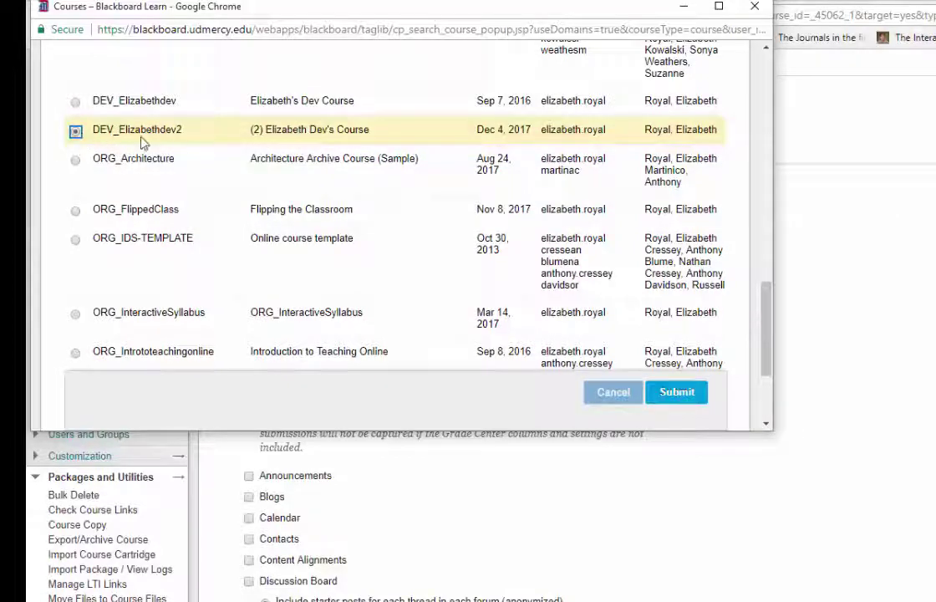
Submit the second dev course as destination and clear all course material selections
click(681, 398)
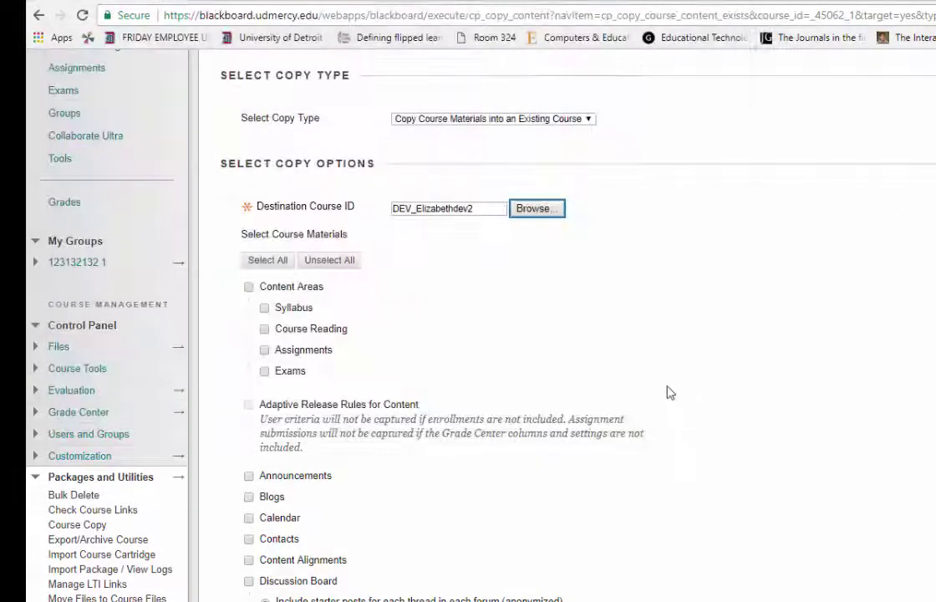
scroll(396, 307, down, 3)
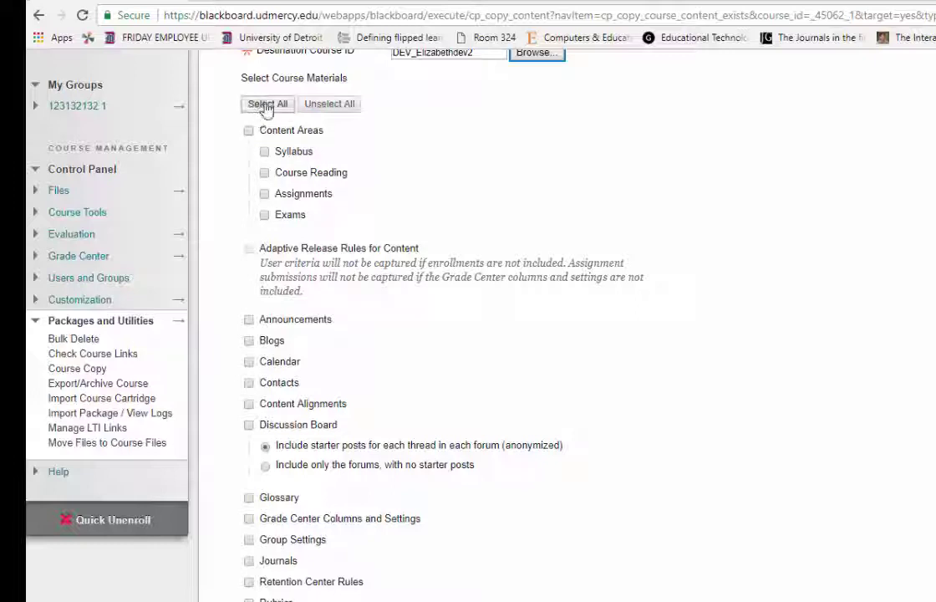
click(266, 107)
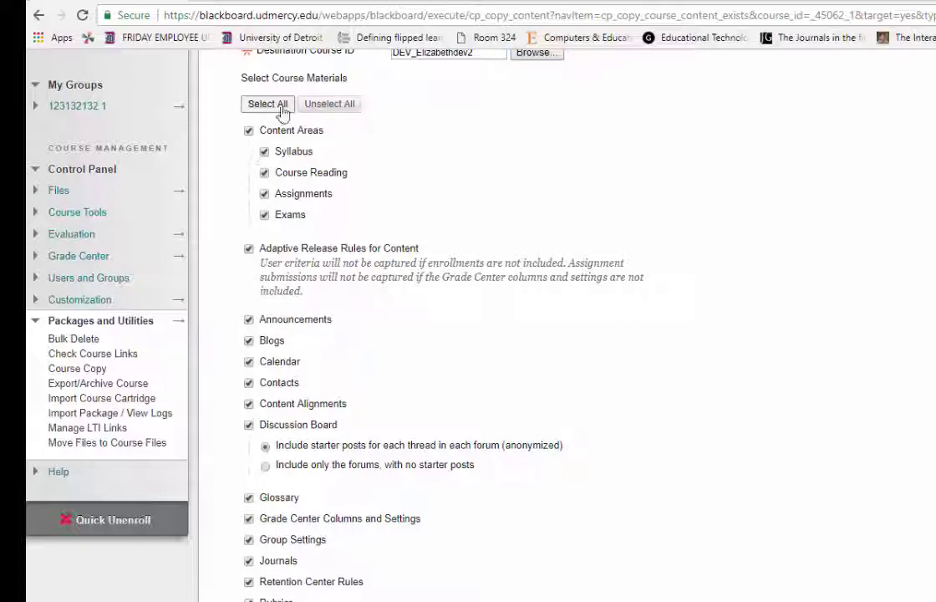
click(316, 108)
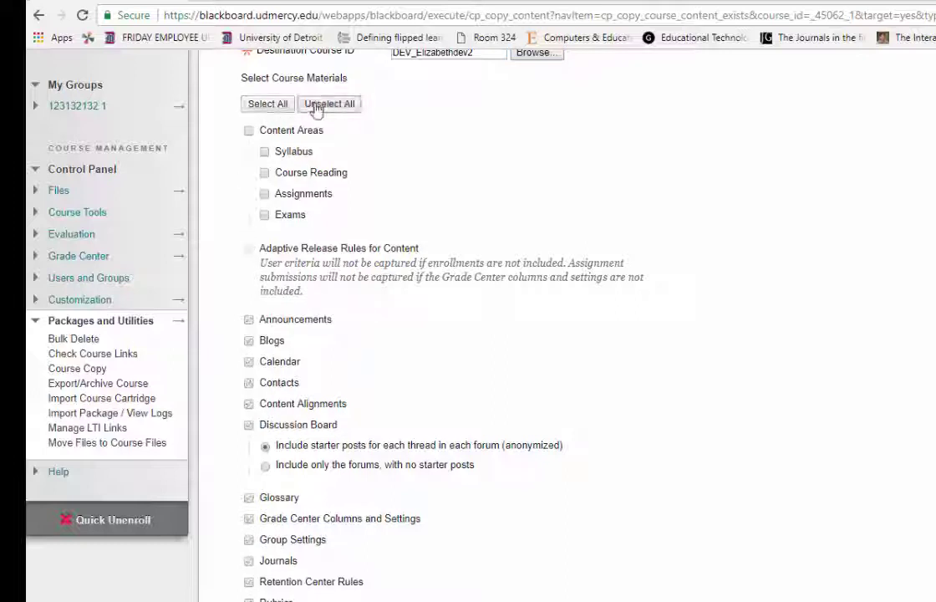
Check Content Areas, Announcements, Blogs, Calendar, Discussion Board and Journals for copying
click(250, 132)
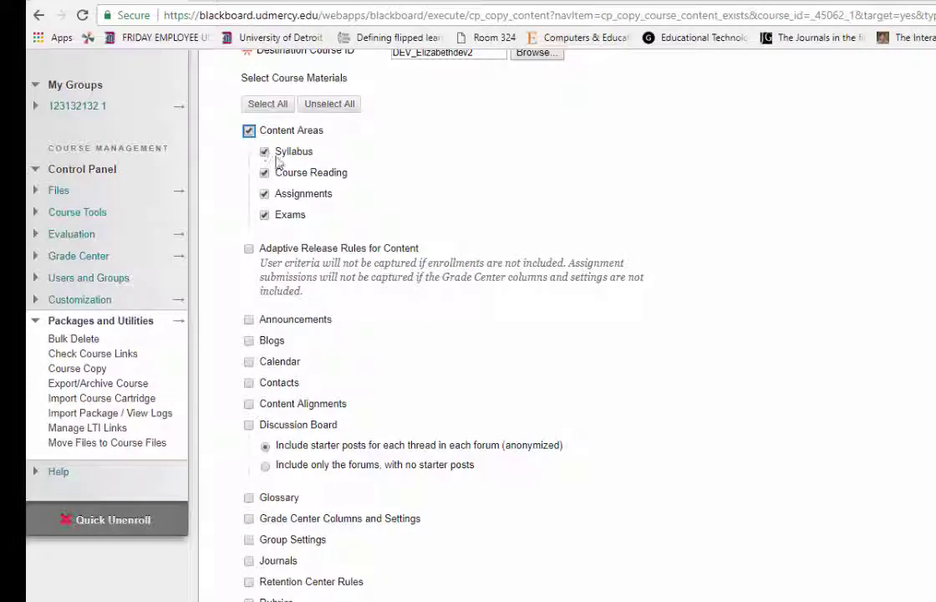
click(250, 319)
click(249, 341)
click(250, 361)
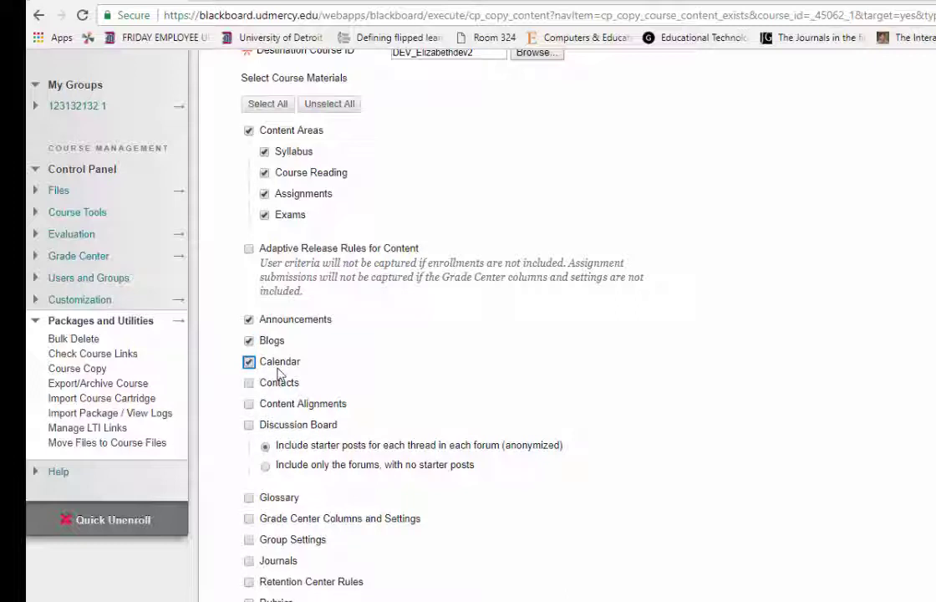
scroll(274, 342, down, 3)
click(248, 190)
click(248, 326)
scroll(242, 429, up, 5)
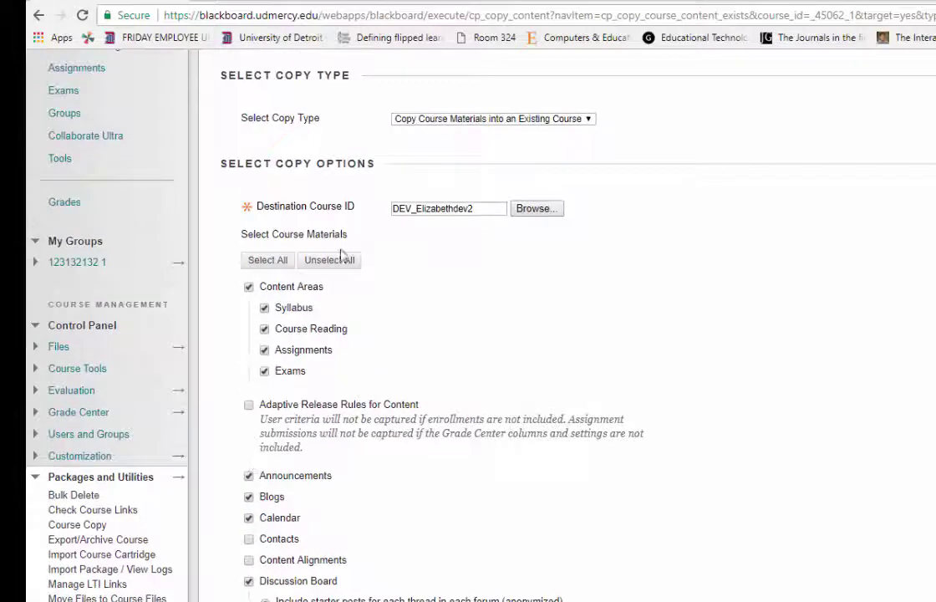
Select all course materials, keep 'Copy links and copies of the content', and submit the copy
click(282, 261)
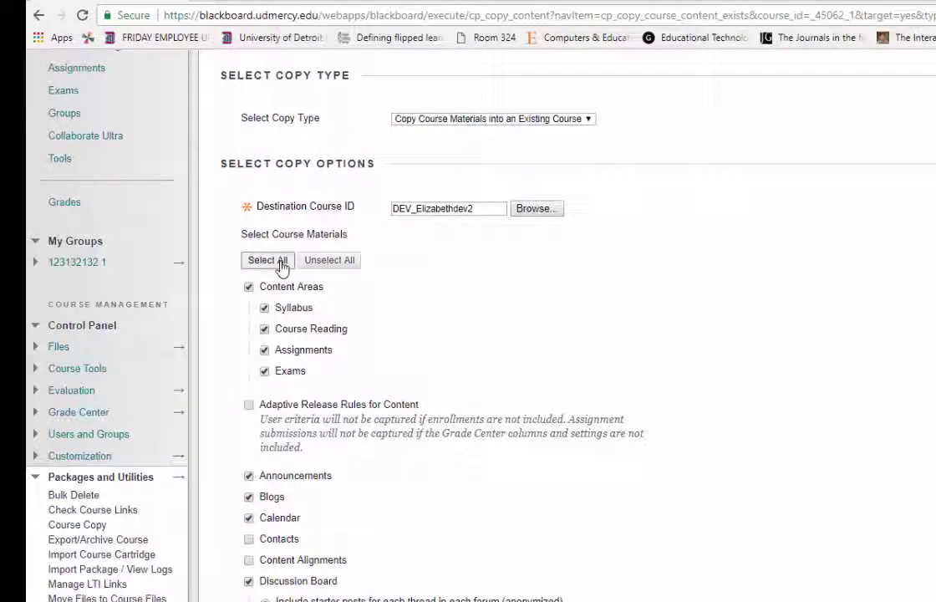
click(281, 261)
scroll(372, 453, down, 2)
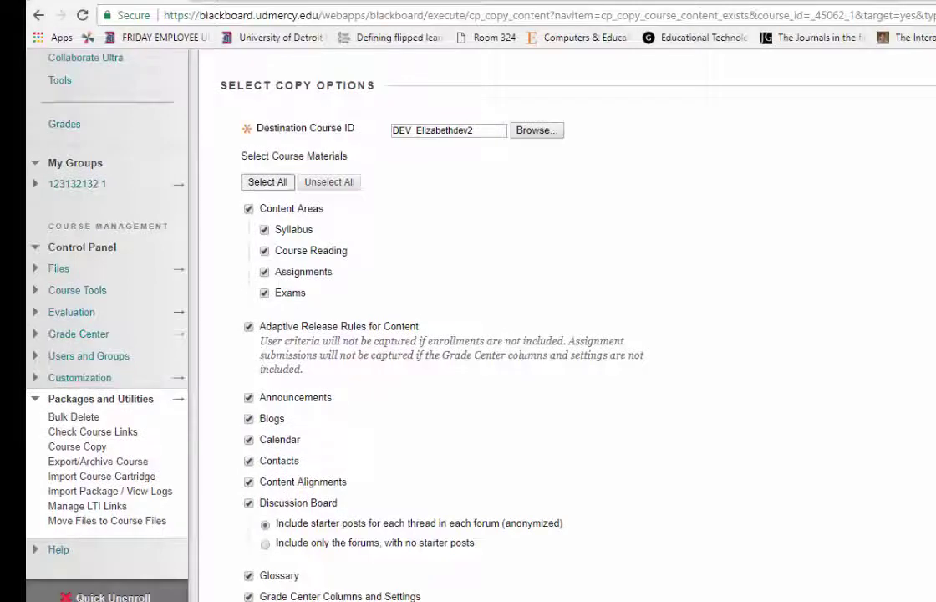
scroll(255, 436, down, 3)
scroll(286, 334, down, 3)
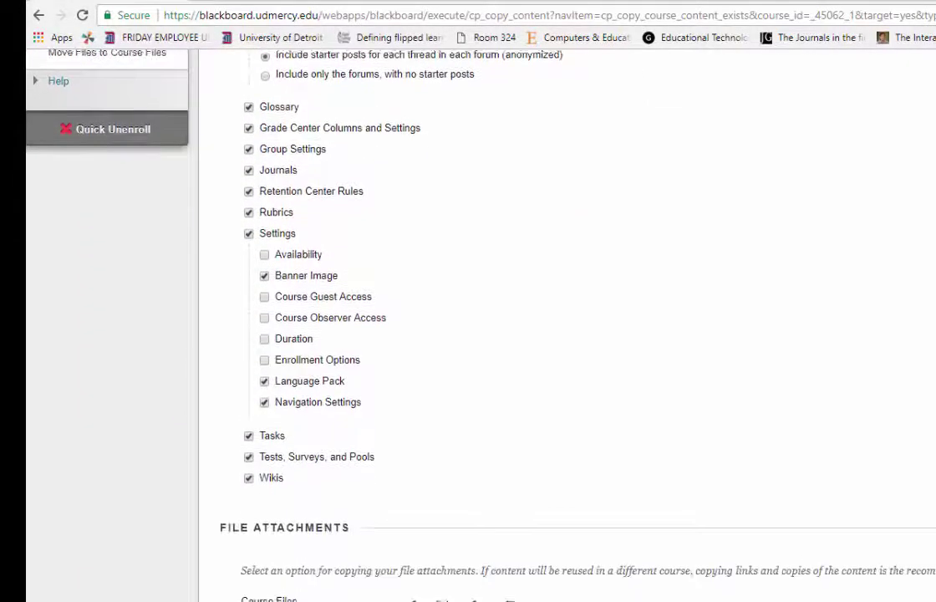
scroll(287, 193, up, 5)
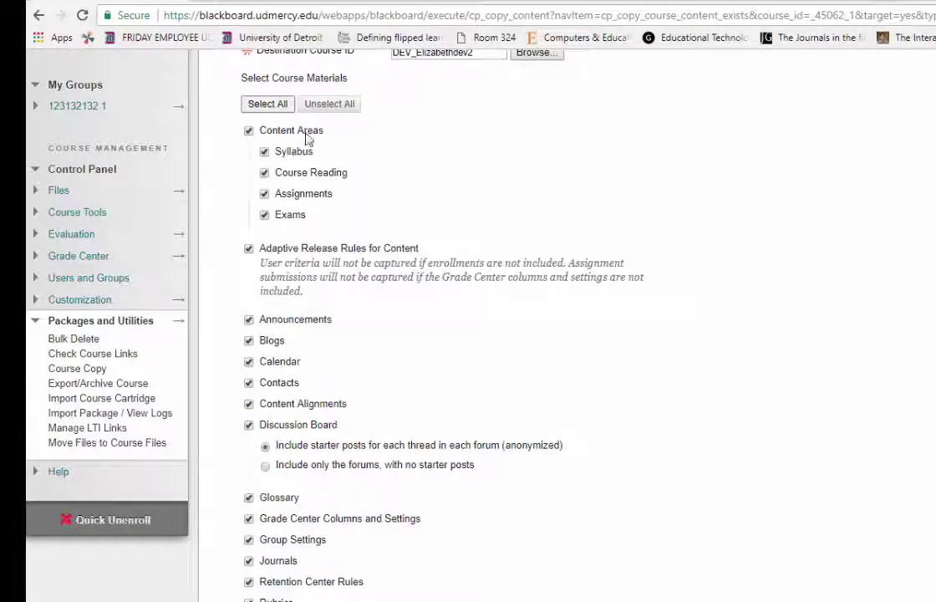
scroll(268, 577, down, 2)
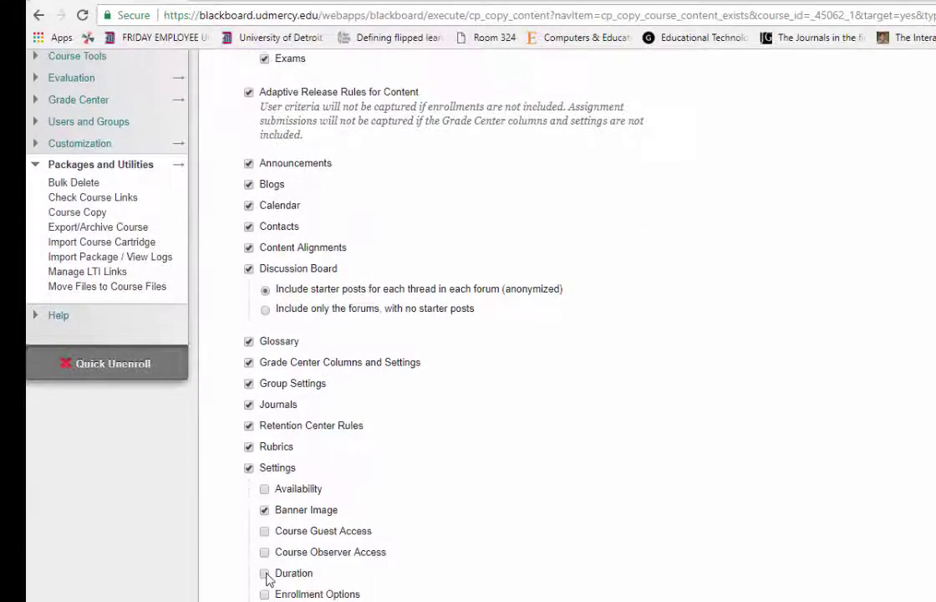
scroll(267, 575, down, 2)
scroll(266, 560, down, 3)
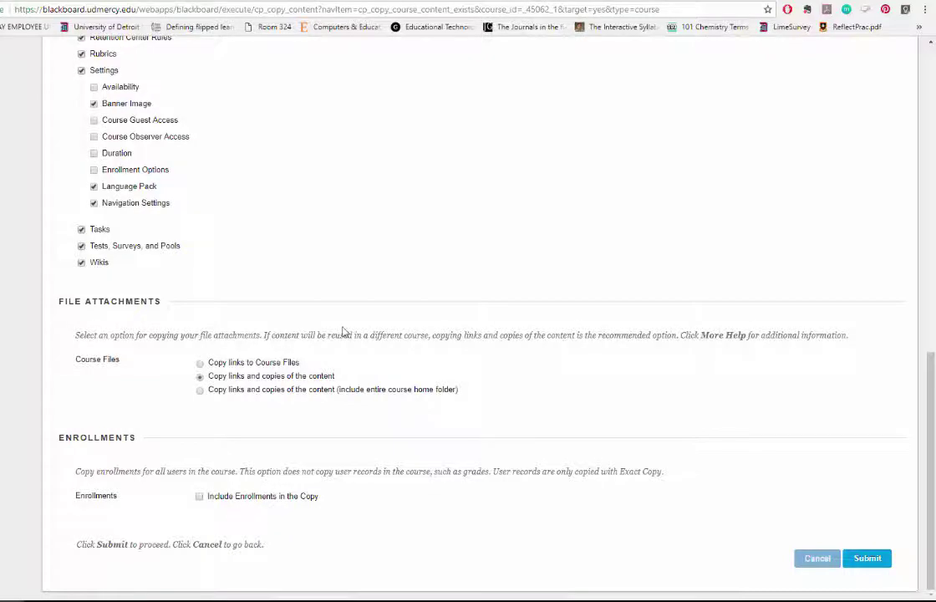
scroll(343, 332, up, 3)
scroll(343, 332, up, 2)
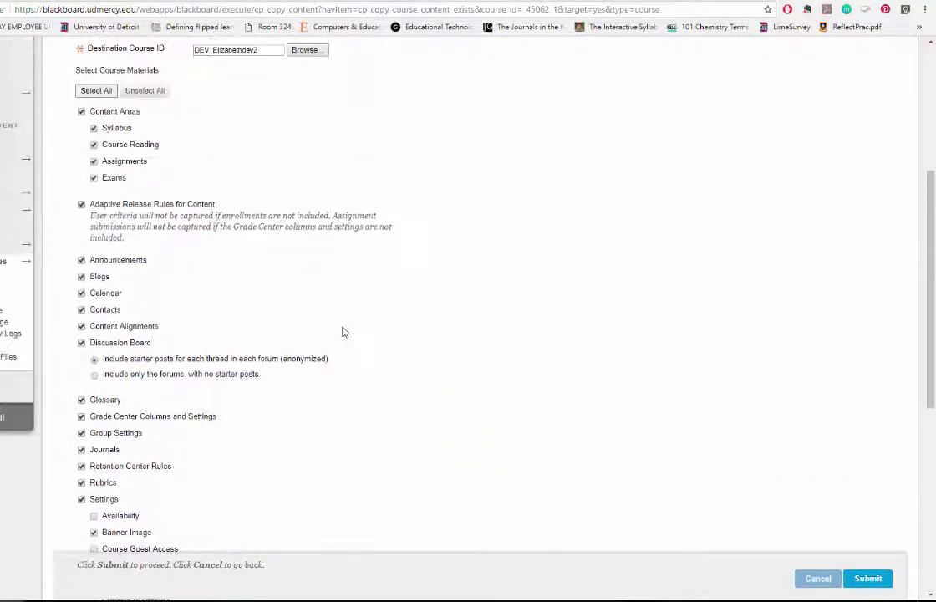
scroll(343, 331, down, 3)
scroll(343, 331, down, 3)
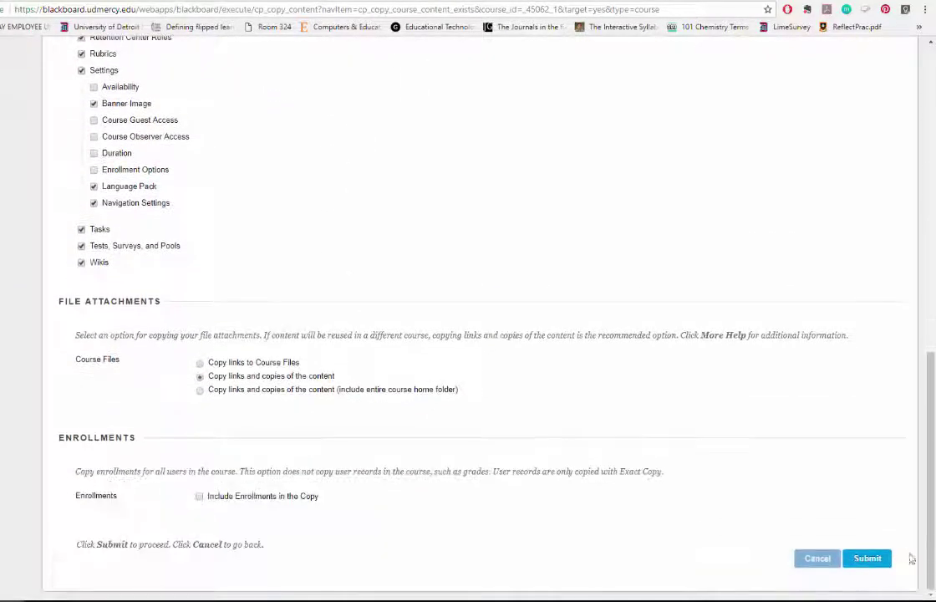
click(867, 558)
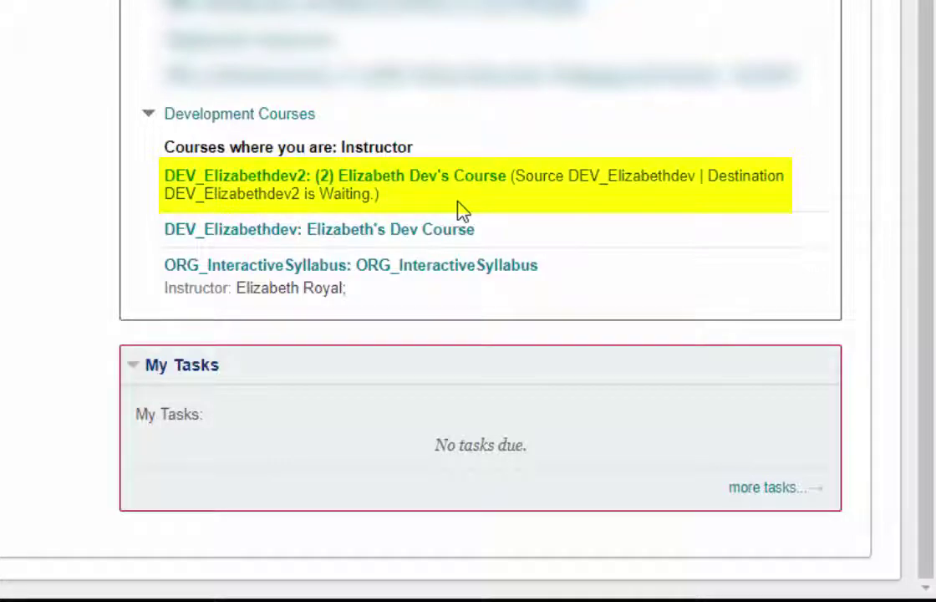
Open the second dev course from the Development Courses list in My Blackboard
click(458, 182)
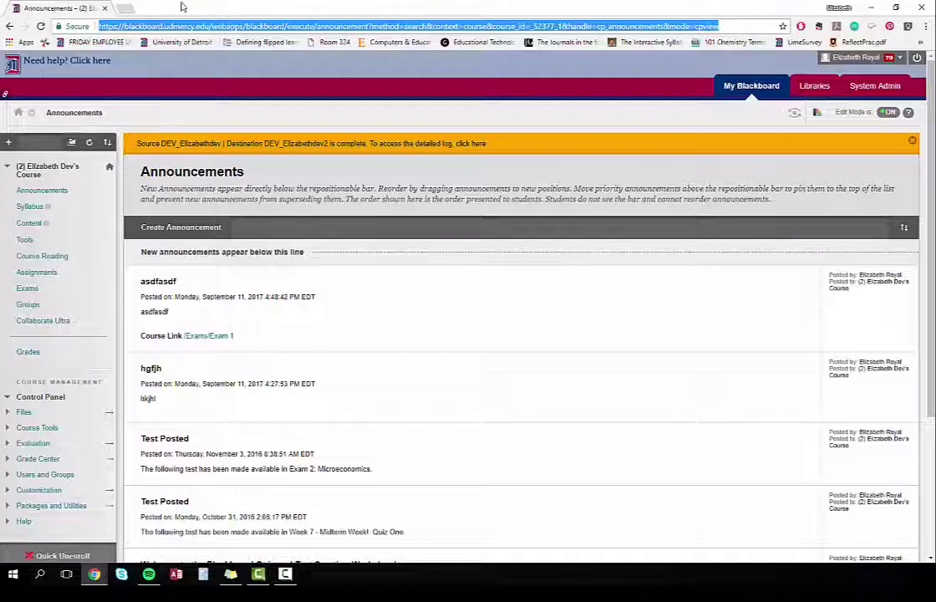
click(174, 27)
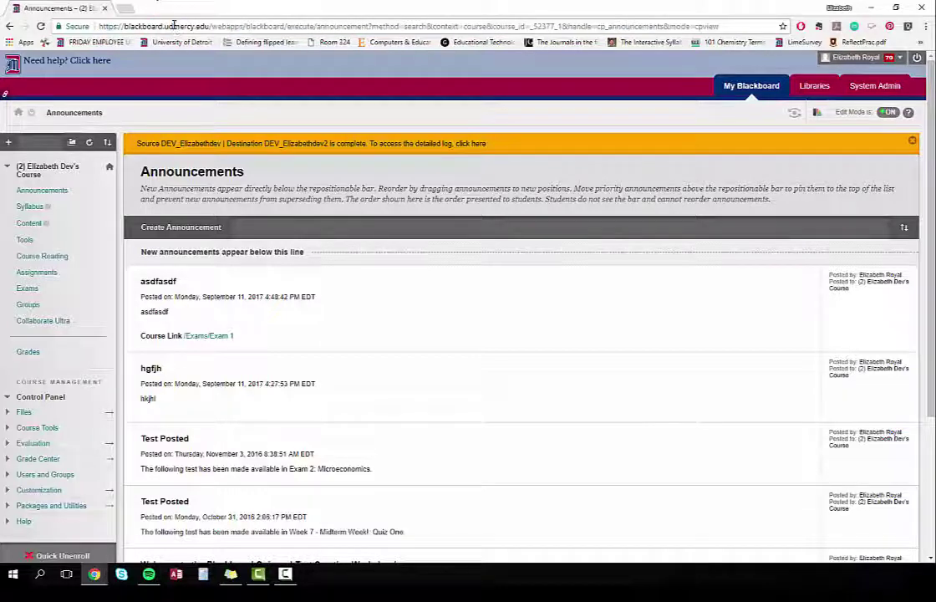
triple_click(171, 26)
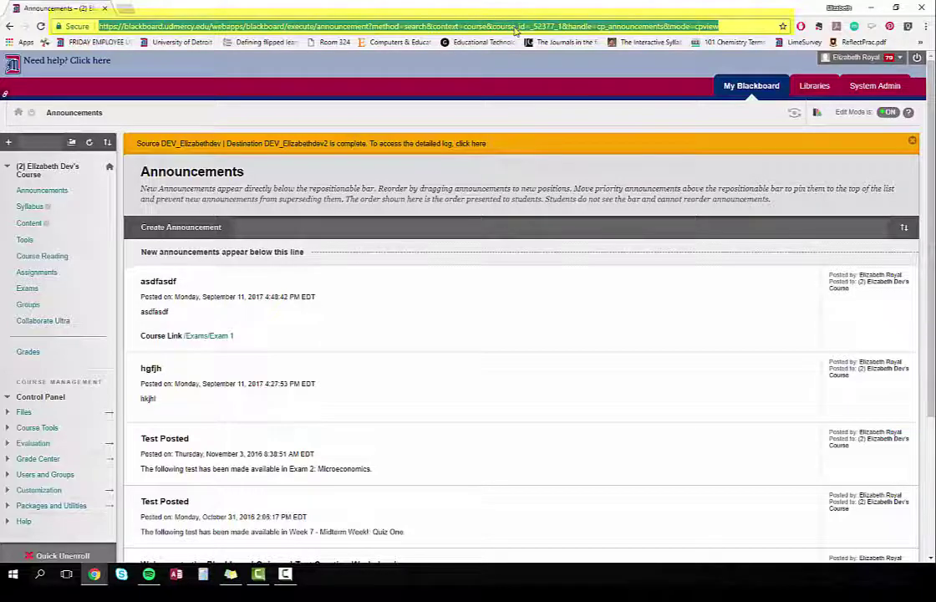
click(515, 28)
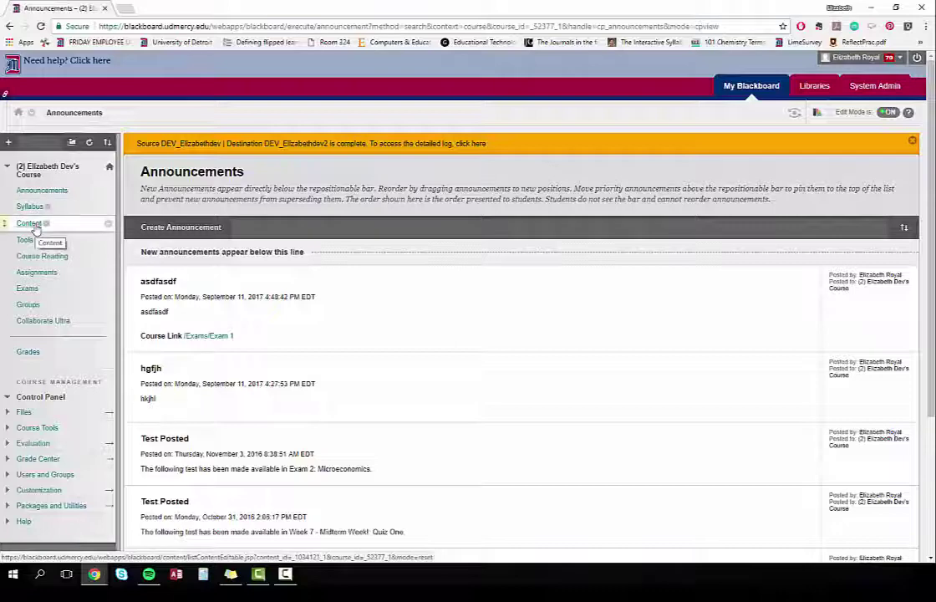
Delete the Content area and its items from the course menu
click(108, 223)
click(124, 277)
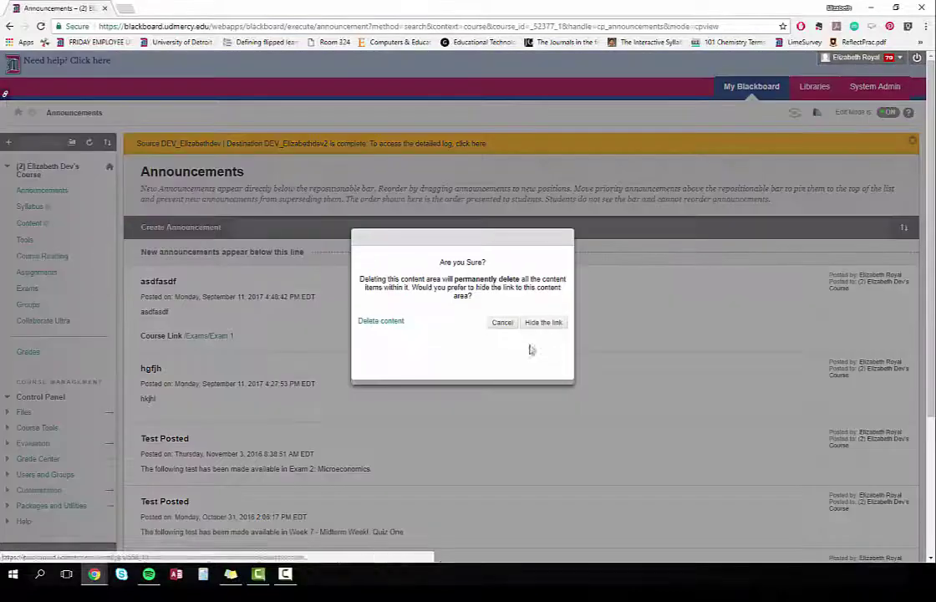
click(382, 323)
click(550, 290)
Delete the Syllabus area and its items from the course menu
click(107, 209)
click(147, 259)
click(383, 323)
click(551, 290)
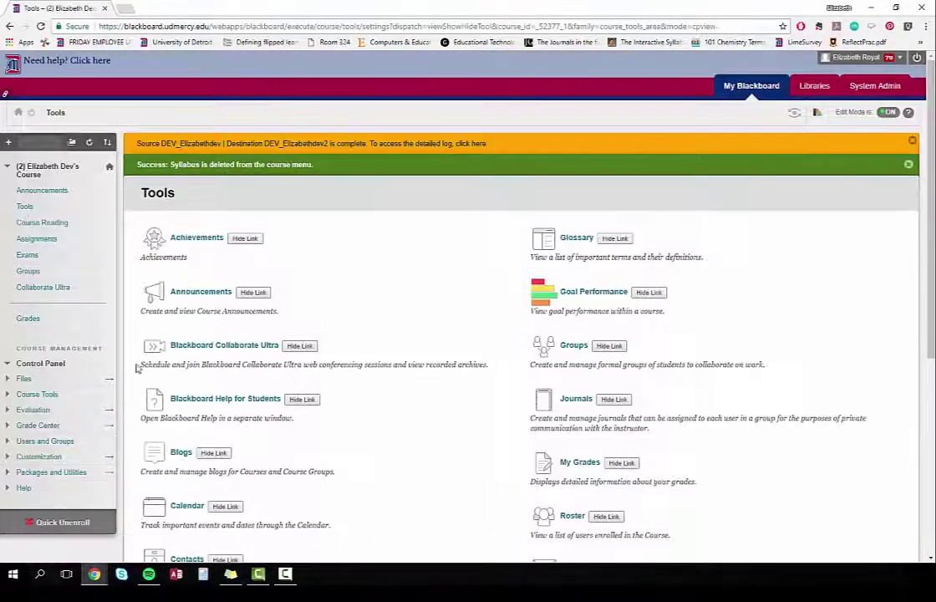
Review the copied Exams, Assignments and Course Reading areas, then go back to Announcements
click(37, 256)
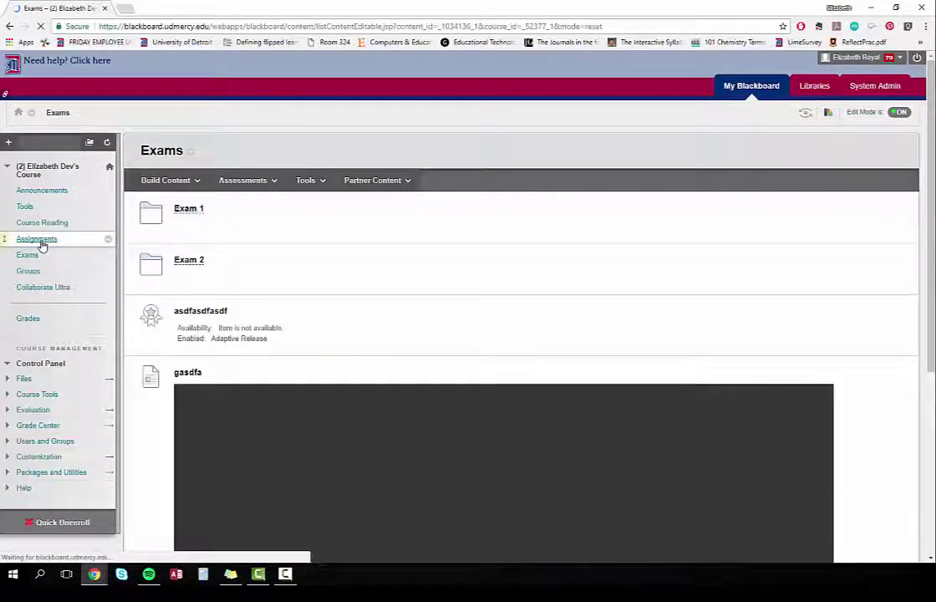
click(40, 241)
click(43, 223)
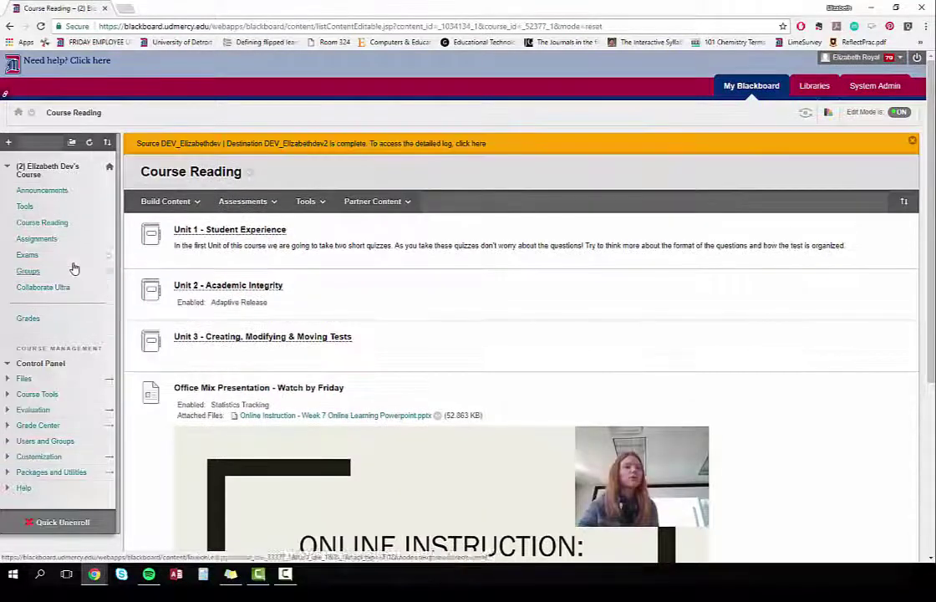
click(43, 190)
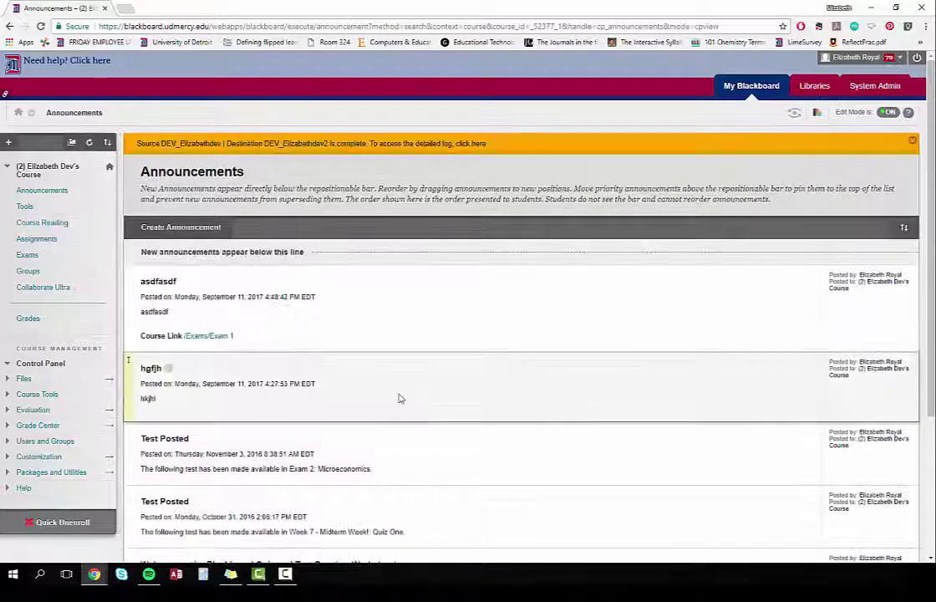